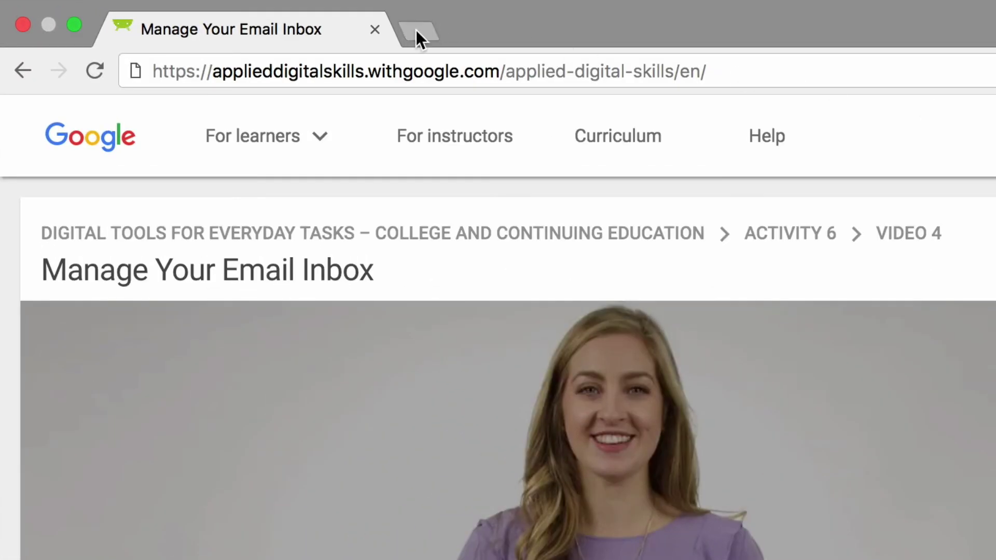
Step: Load gmail.com in a new browser tab, then return to the lesson page tab
click(416, 29)
text(gmail.co)
key(Return)
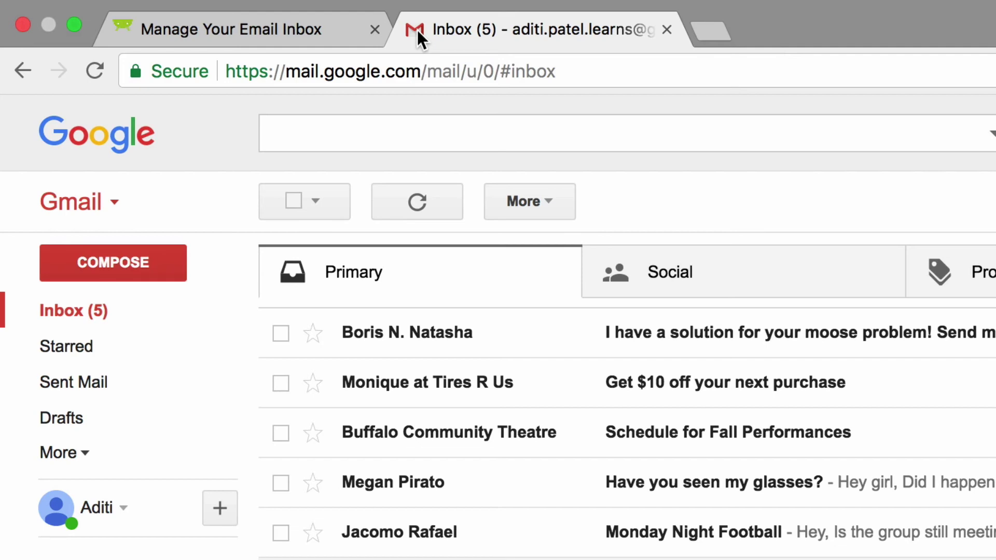
click(304, 32)
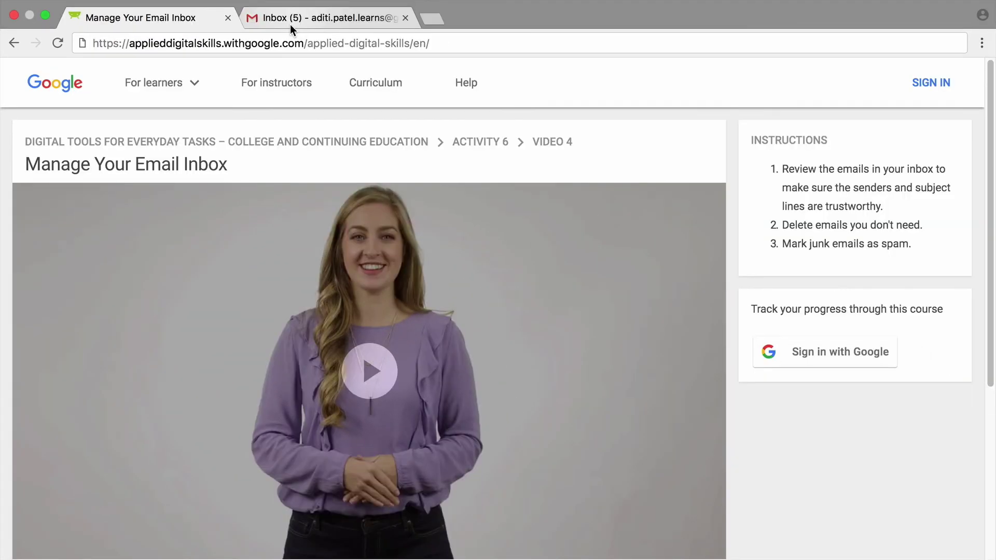
click(290, 24)
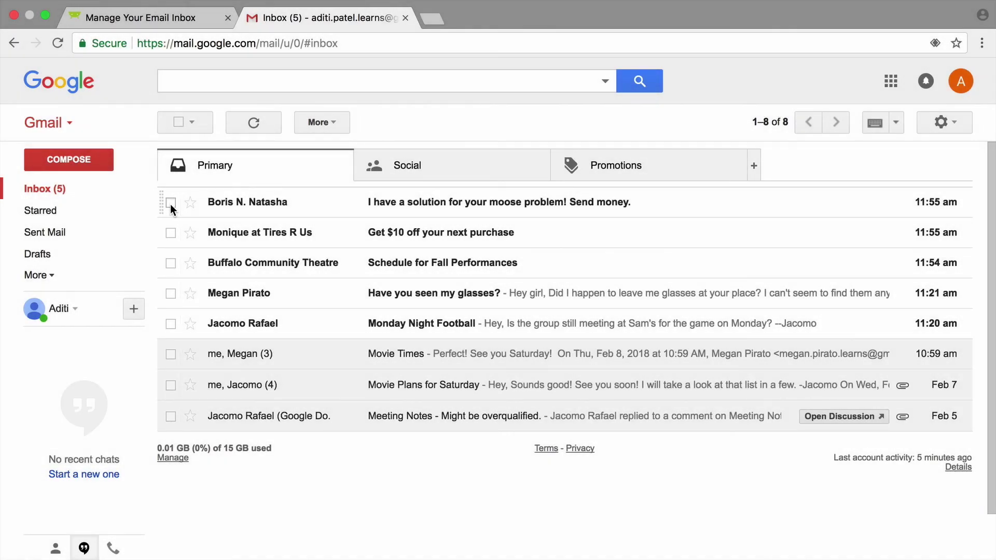
Step: Trash the Boris N. Natasha money request and the Buffalo Community Theatre email one at a time
click(171, 205)
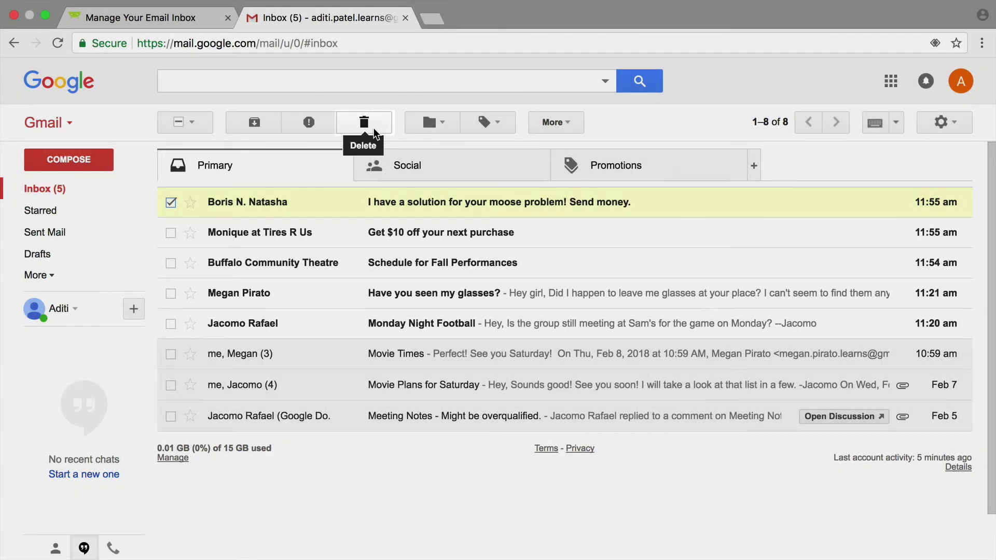
click(363, 122)
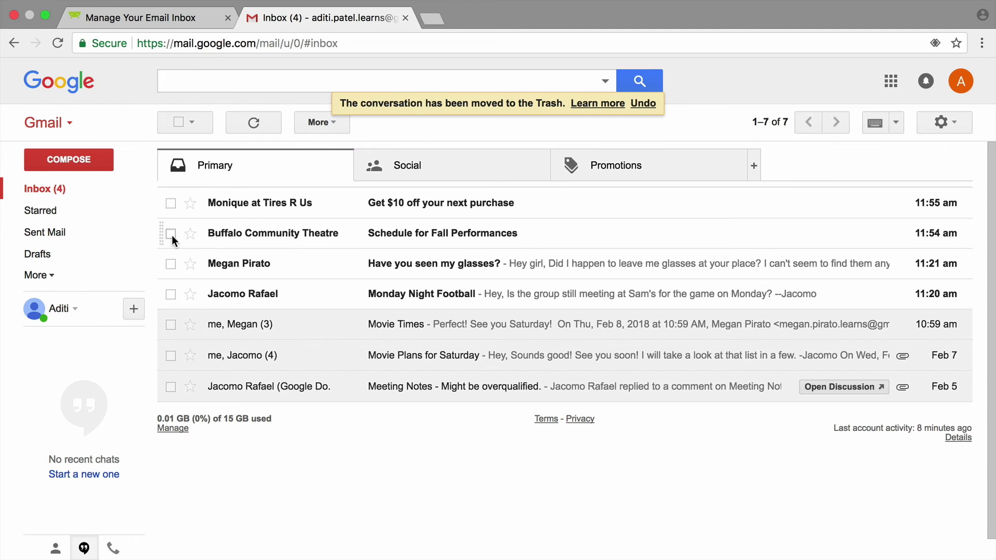
click(171, 233)
click(364, 121)
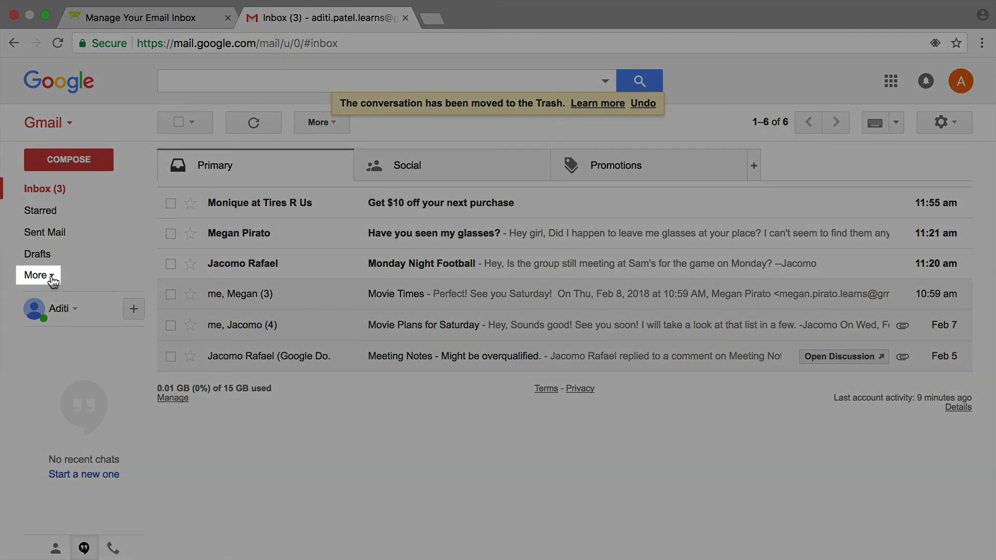
click(51, 277)
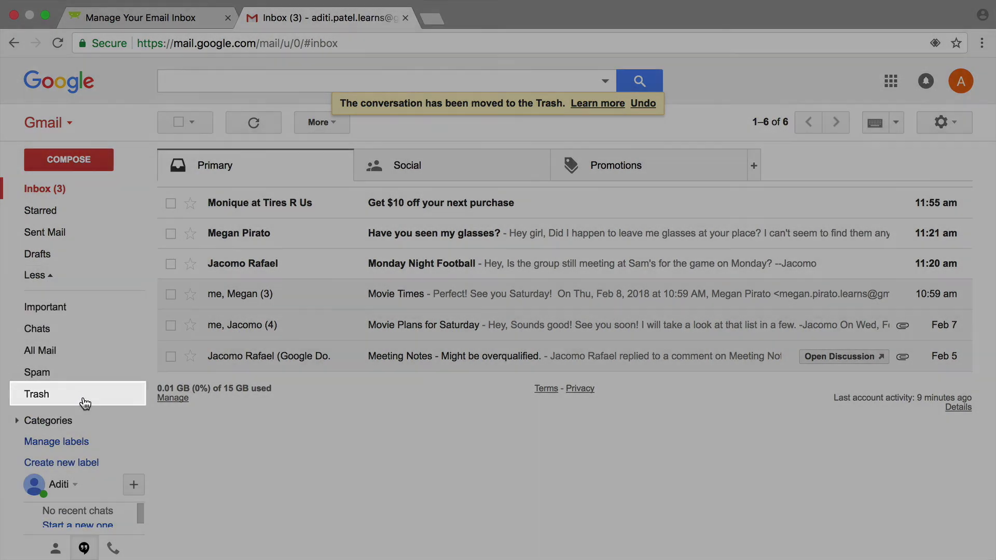
Step: Move the Buffalo Community Theatre and Boris N. Natasha emails from Trash back to Inbox
click(84, 403)
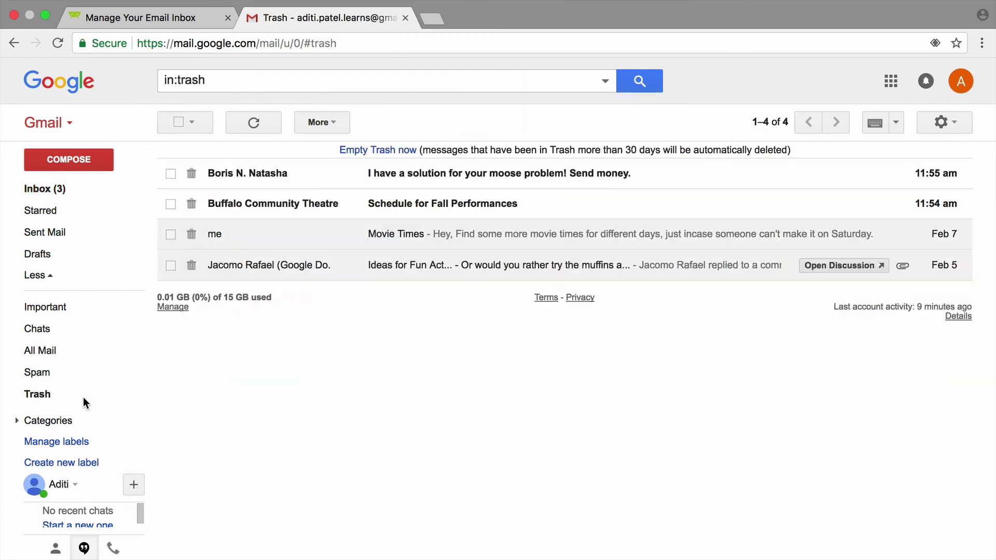
click(171, 204)
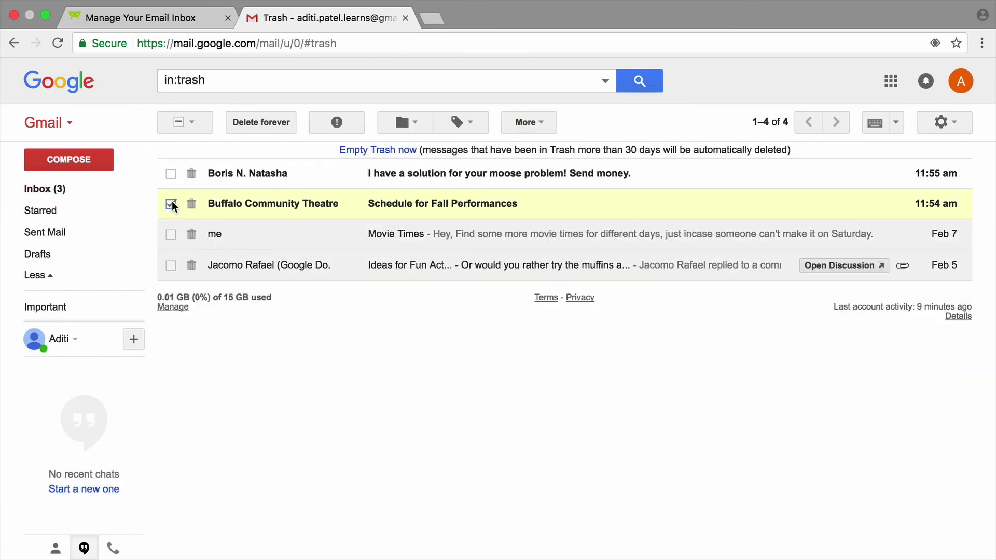
click(172, 174)
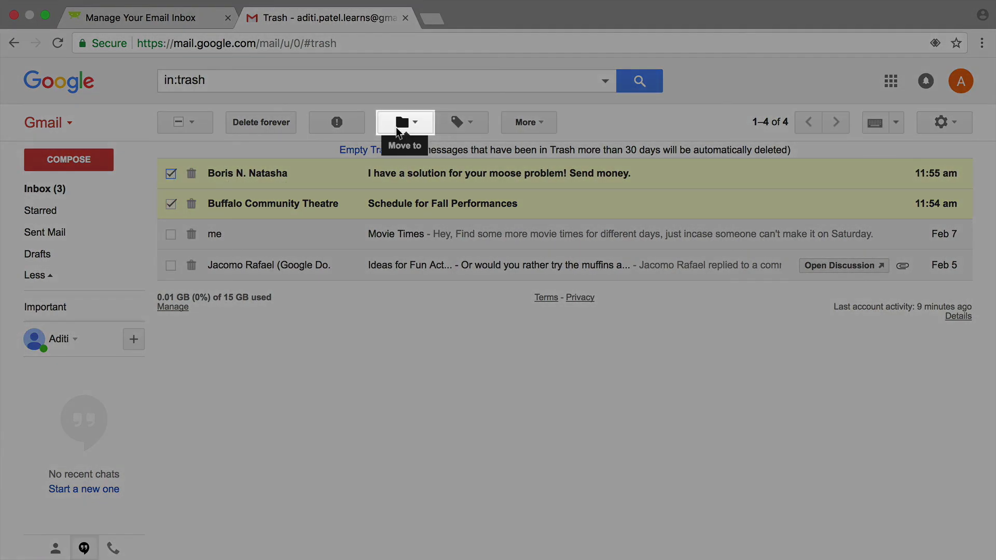
click(397, 129)
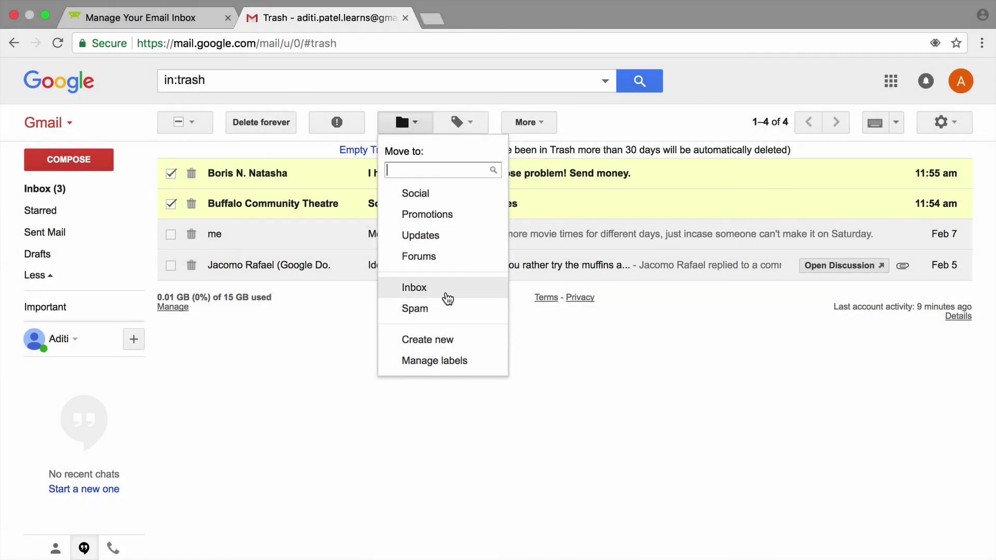
click(445, 295)
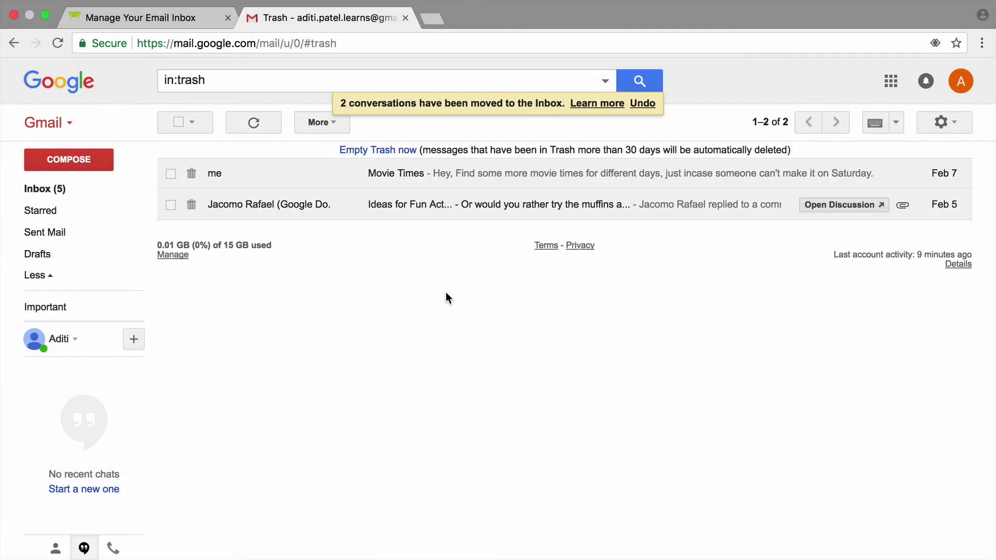
click(107, 191)
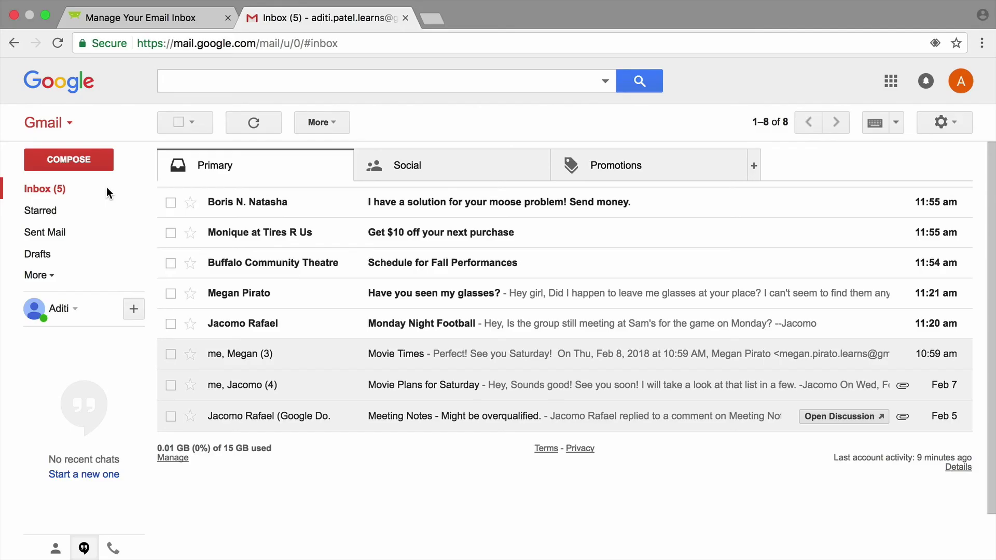
Step: Report the Boris N. Natasha and Monique at Tires R Us emails as spam
click(170, 203)
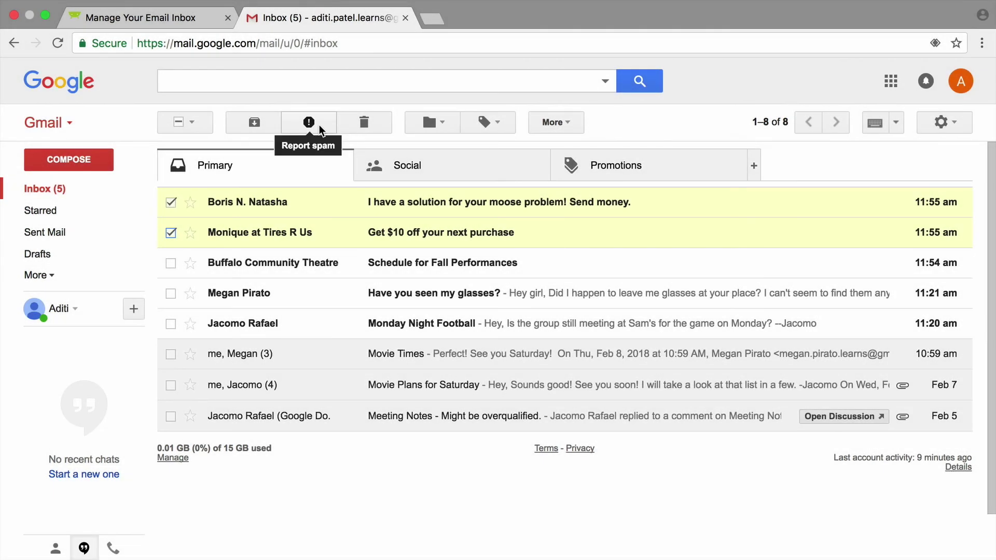
click(309, 123)
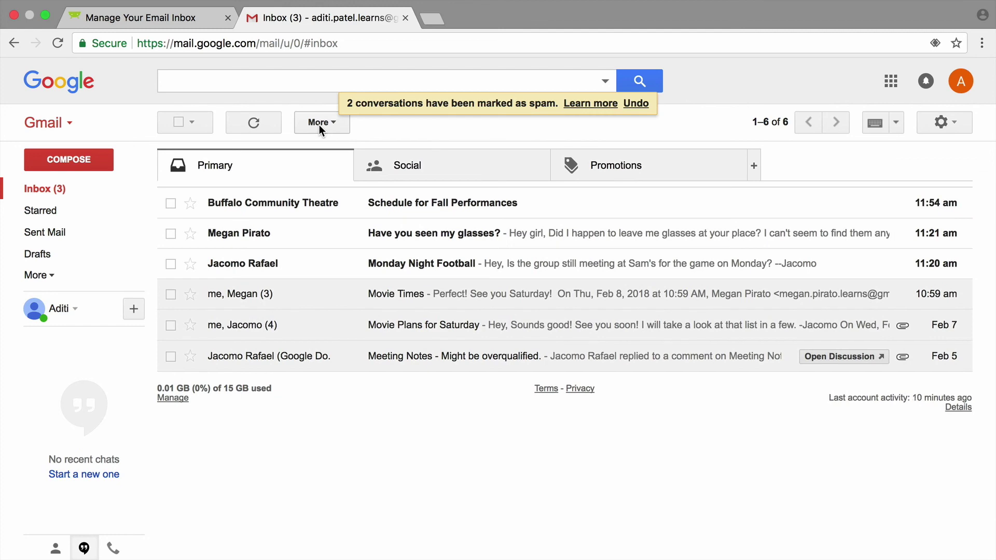